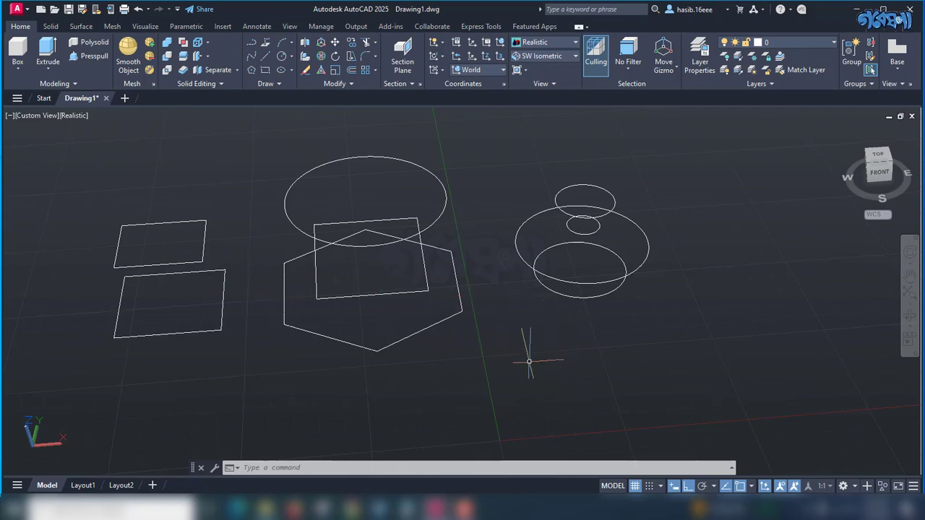
Loft the two stacked rectangles, from the lower to the upper one, into a solid using cross sections only.
mouse_move(529, 361)
middle_down()
mouse_move(498, 310)
mouse_move(533, 358)
mouse_move(503, 292)
mouse_move(471, 268)
mouse_move(508, 311)
mouse_move(570, 330)
mouse_move(623, 315)
mouse_move(511, 320)
mouse_move(510, 306)
mouse_move(517, 309)
middle_up()
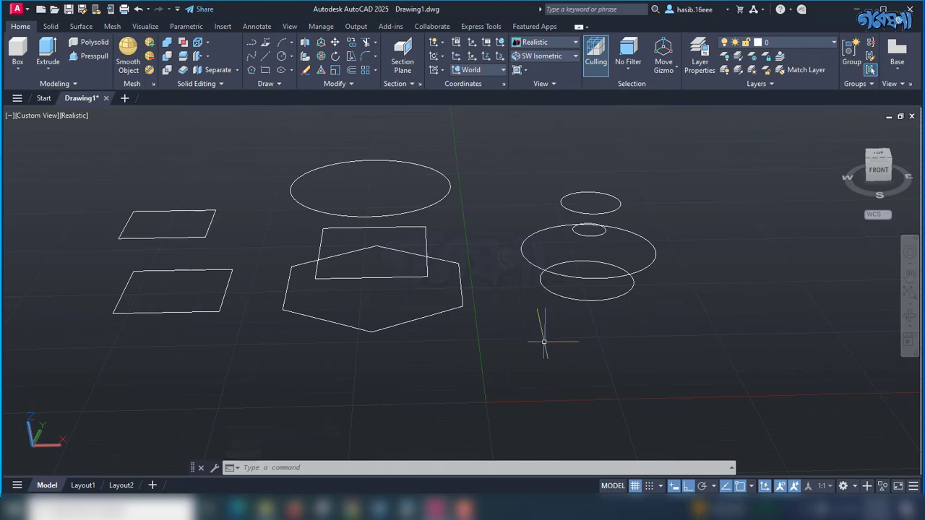
click(48, 69)
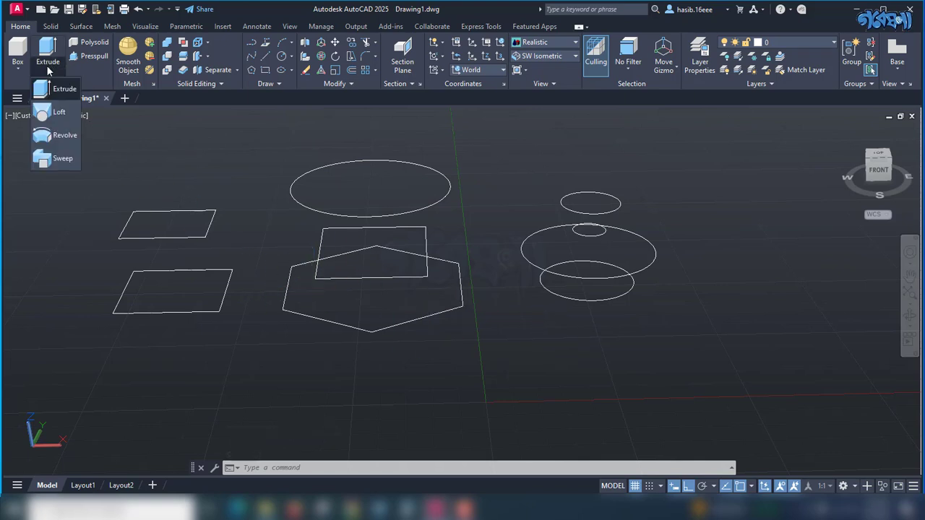
click(56, 115)
click(177, 310)
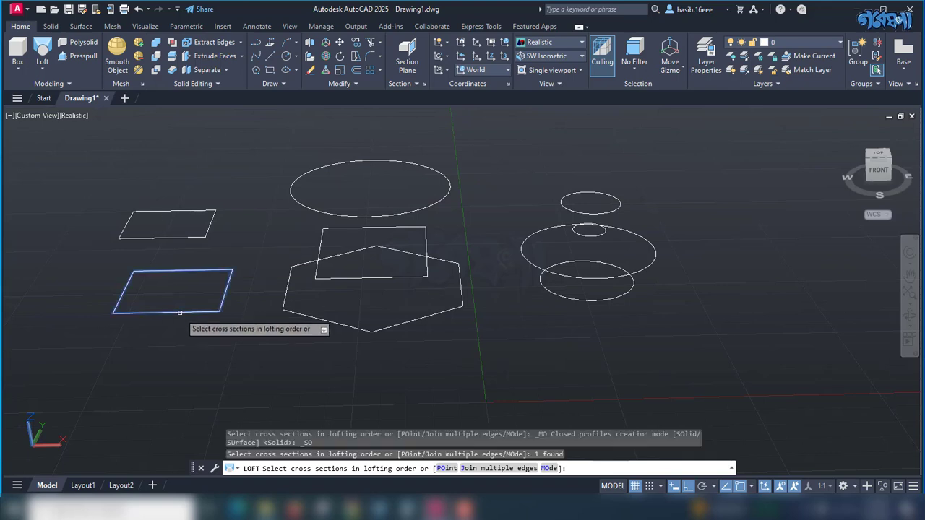
click(172, 238)
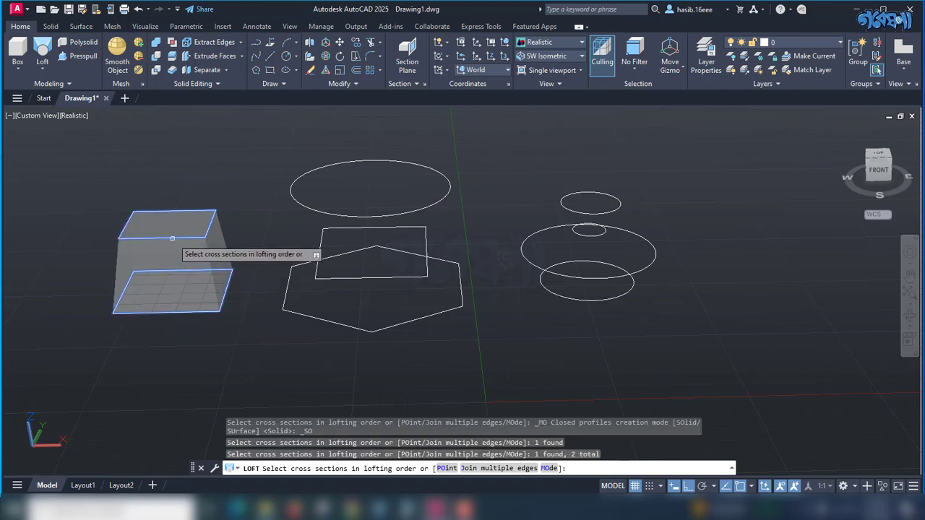
key(Return)
key(Return)
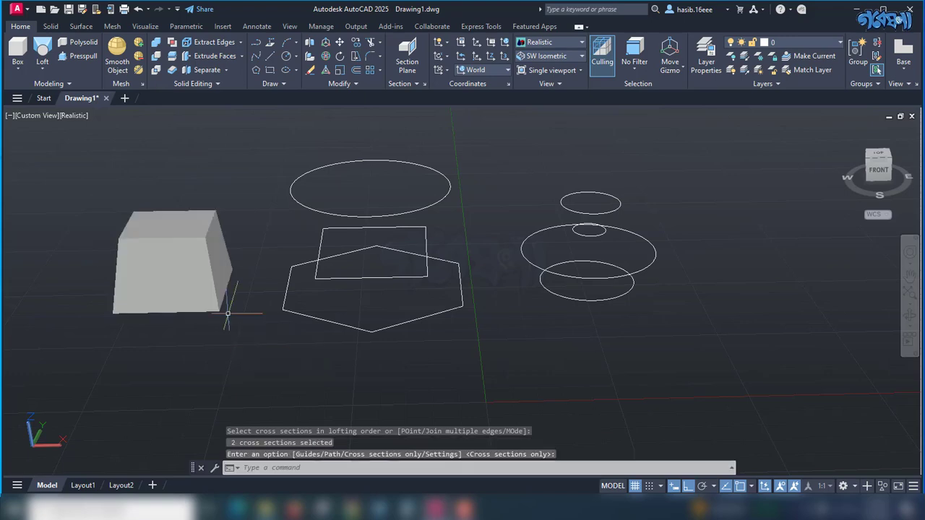
Loft the hexagon, the rectangle above it and the topmost large circle, in that order, into a solid using cross sections only.
click(45, 58)
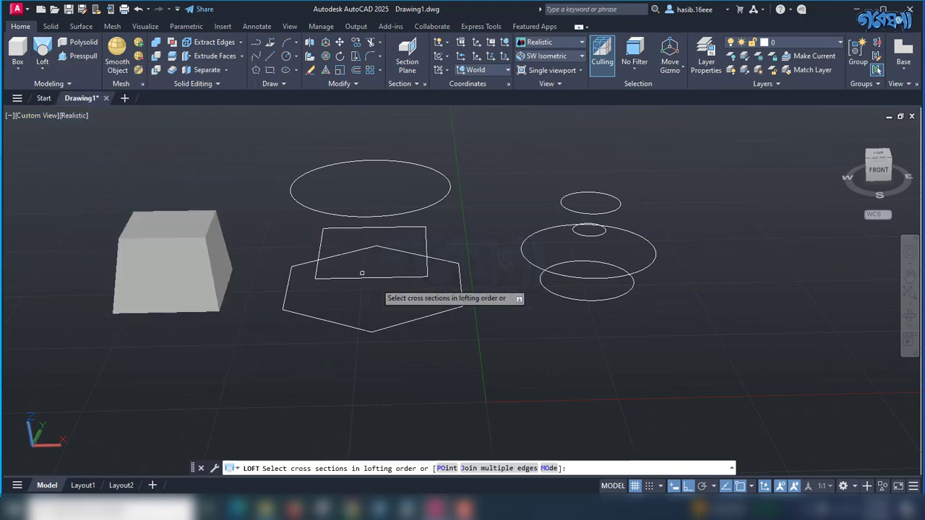
click(395, 326)
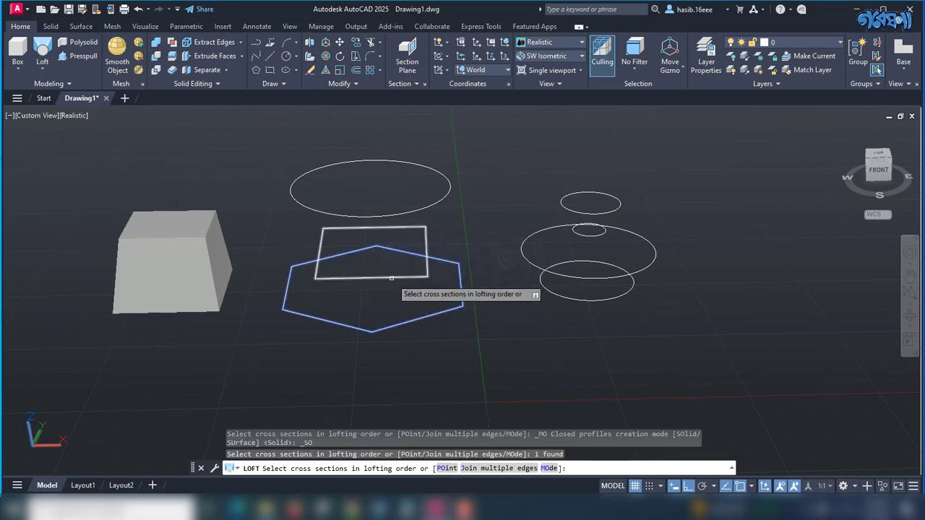
click(390, 277)
click(380, 216)
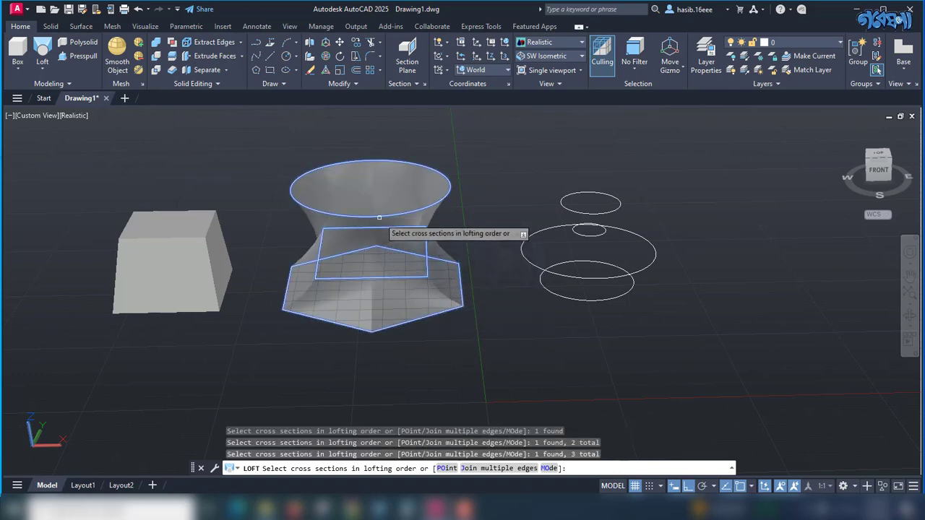
key(Return)
key(Return)
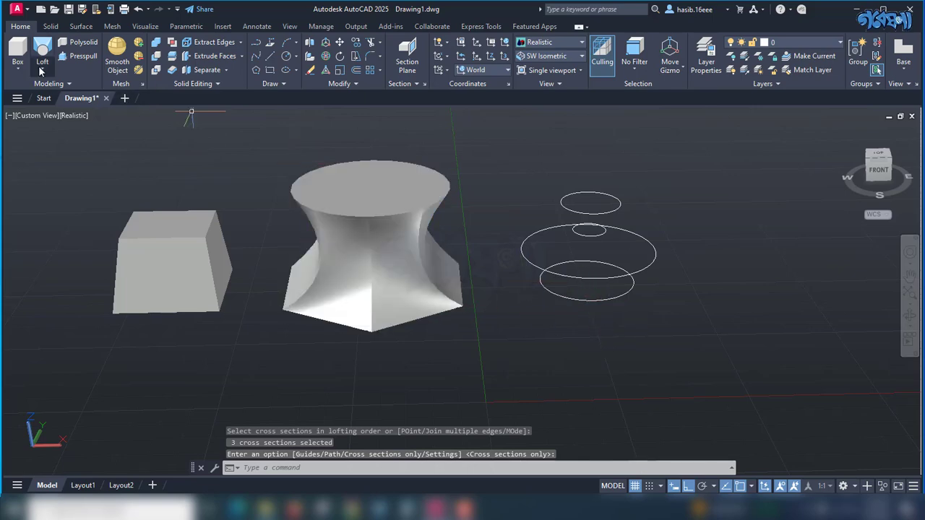
Loft the four stacked circles, from the lowest to the highest, into a vase-shaped solid using cross sections only.
click(44, 57)
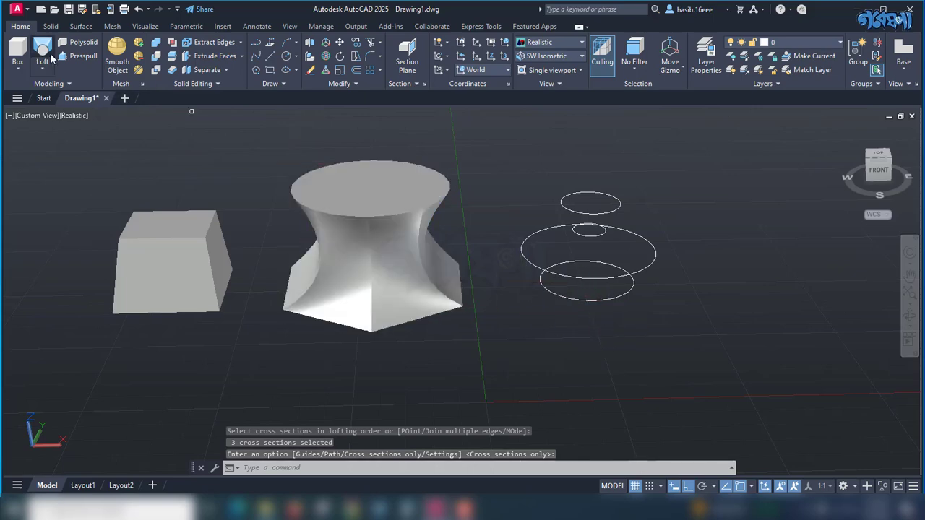
click(565, 297)
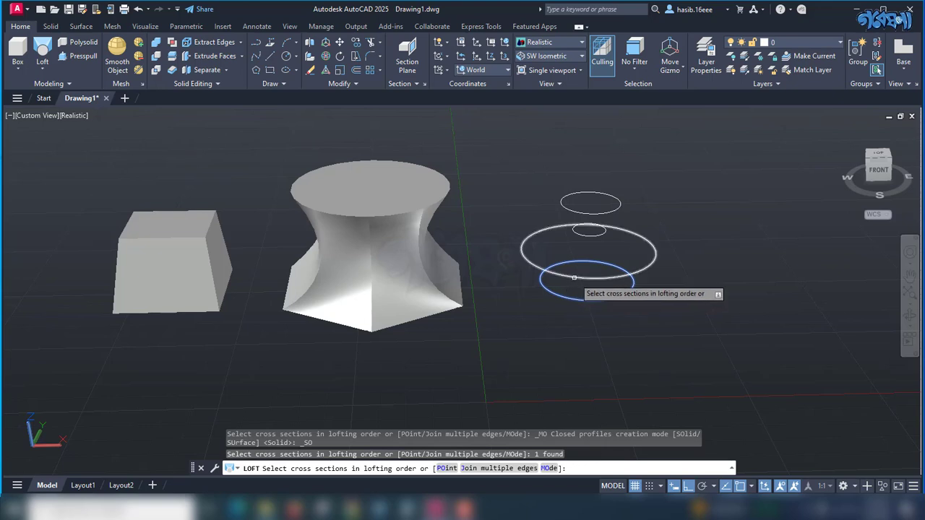
click(570, 278)
click(578, 232)
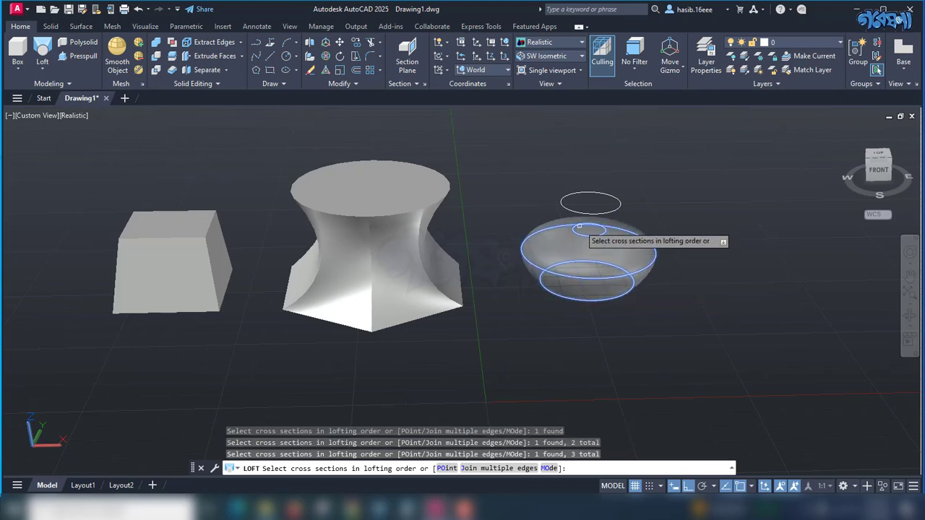
click(580, 212)
key(Return)
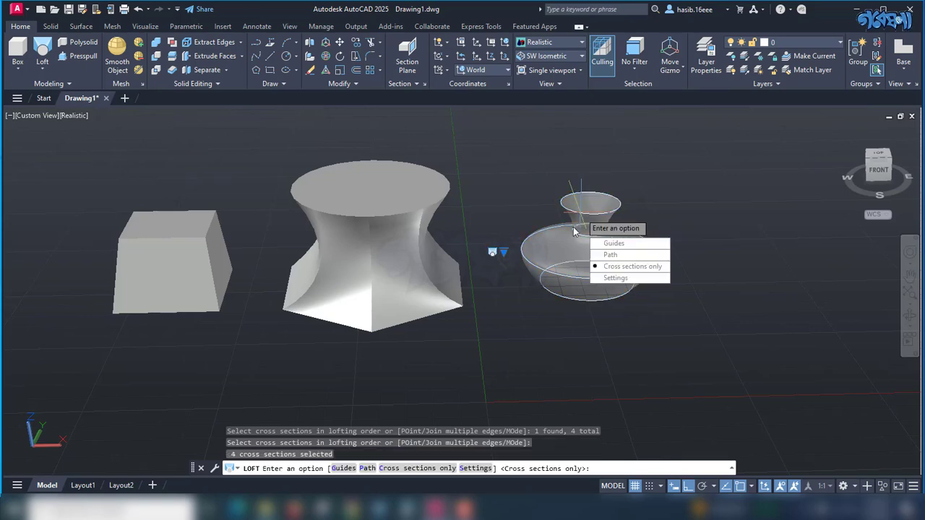
key(Return)
shift+middle_drag(716, 213, 712, 242)
Start the Shell command on the tapered rectangular solid and remove its top face from the selection.
click(333, 185)
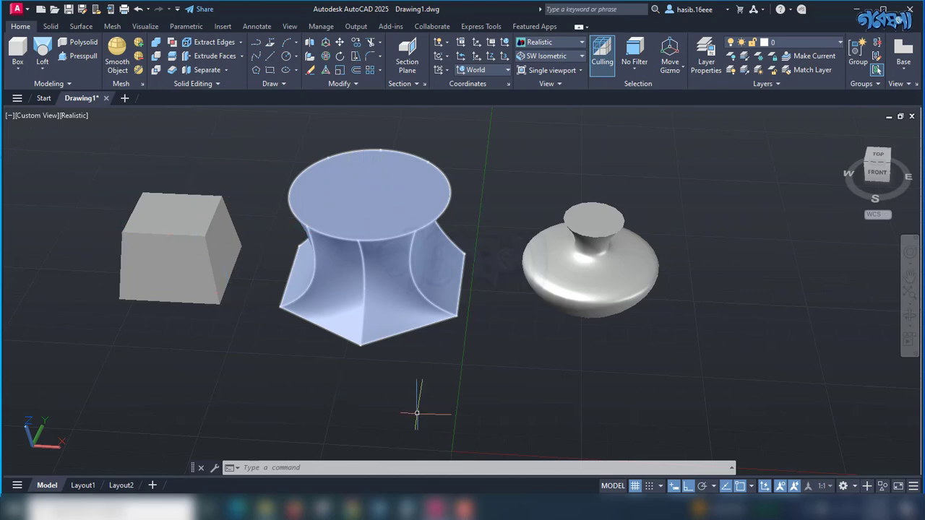
click(226, 70)
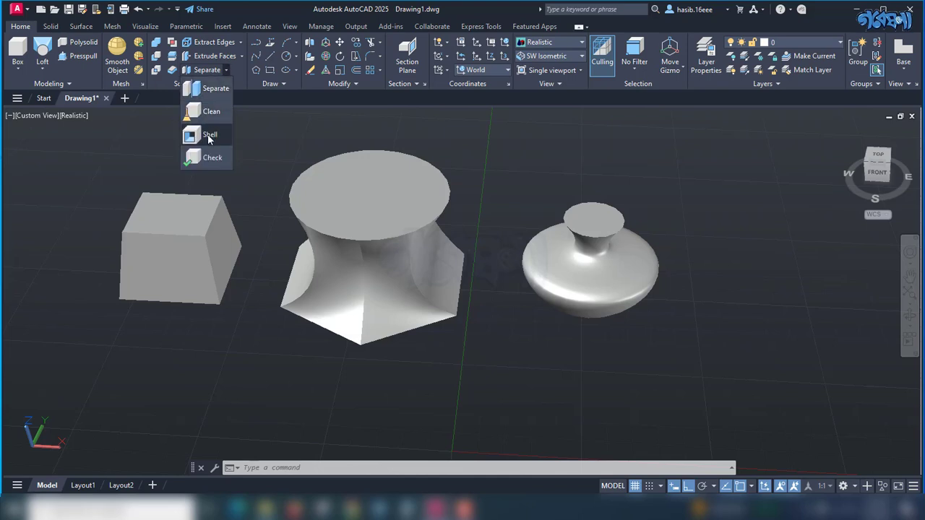
click(210, 136)
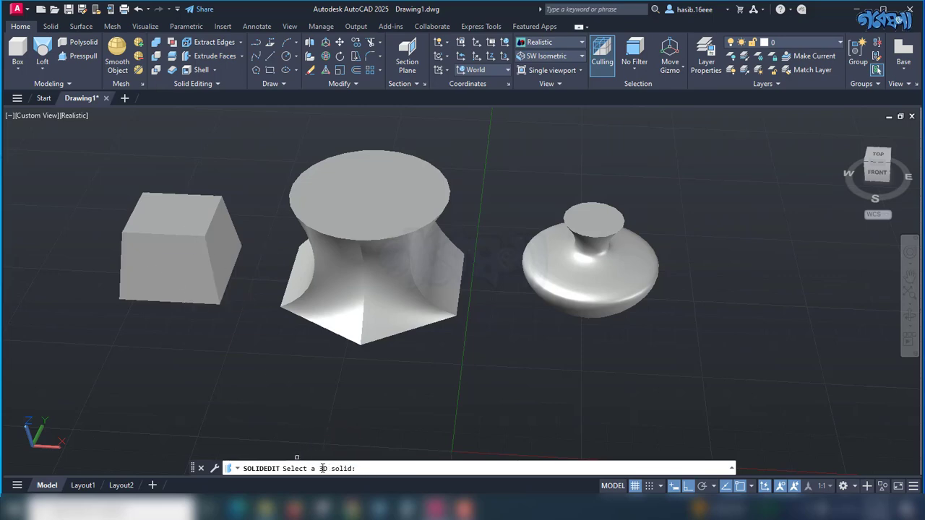
click(181, 258)
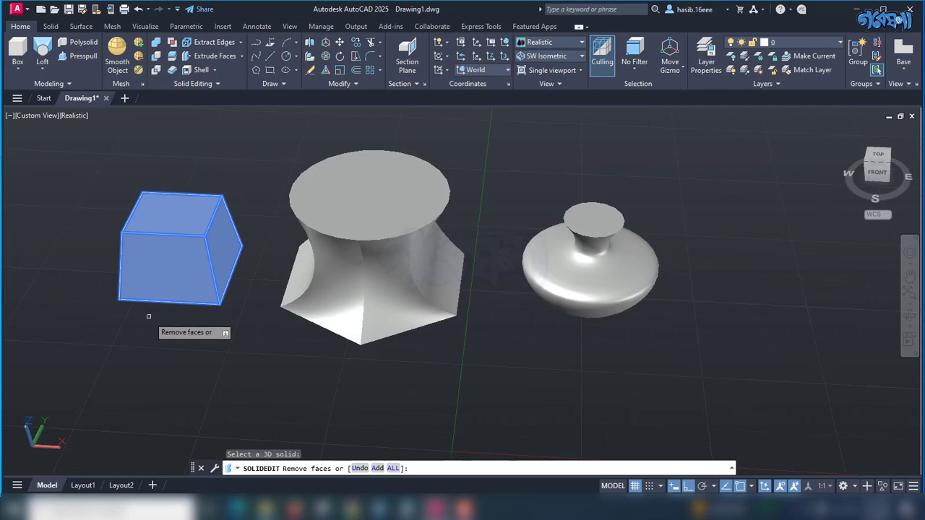
click(174, 216)
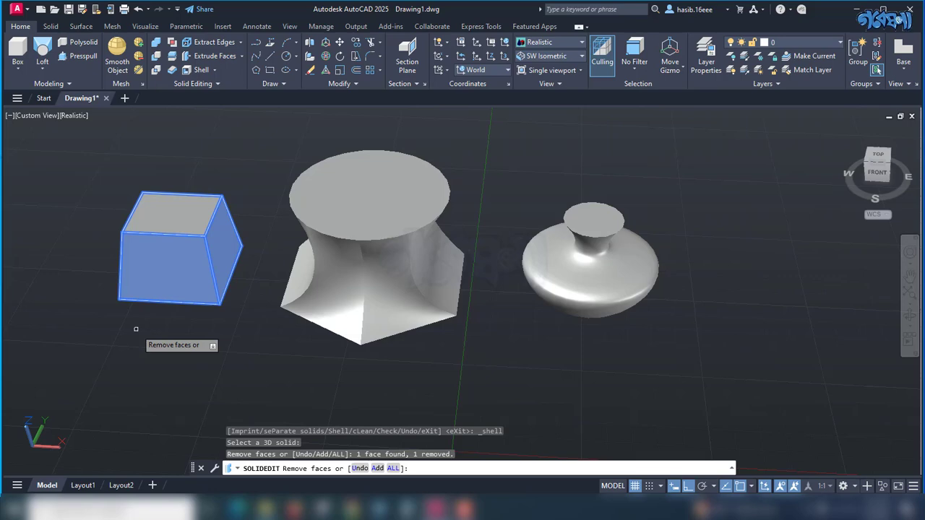
Remove the tapered solid's front face from the shell selection, add it back, and return to face removal mode.
click(161, 277)
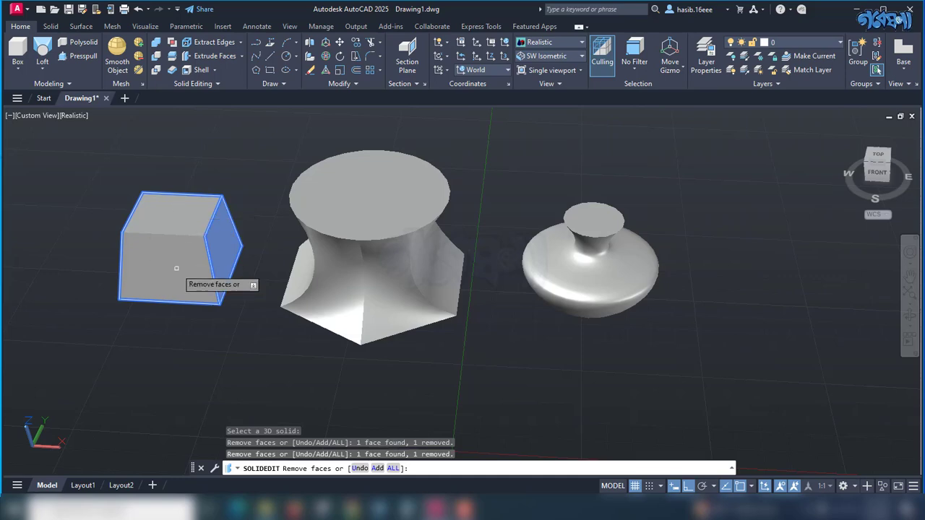
click(378, 469)
click(175, 276)
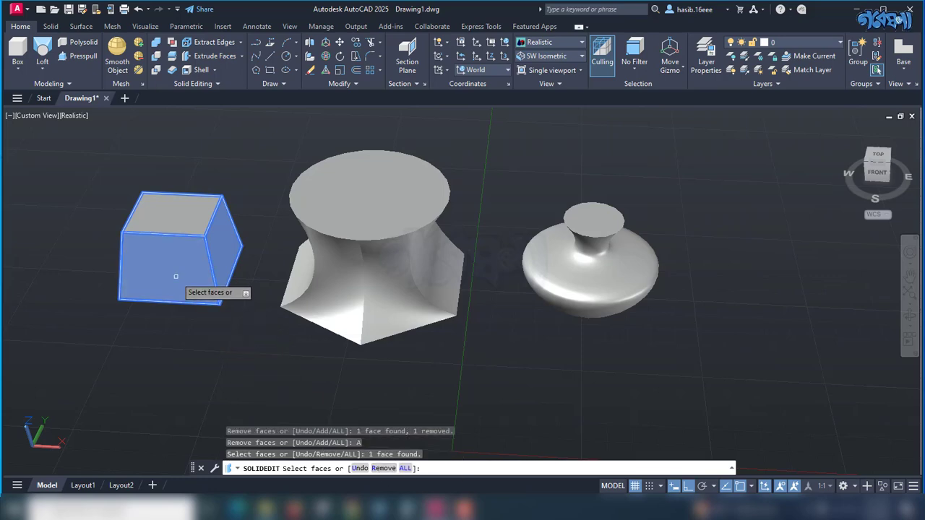
click(384, 468)
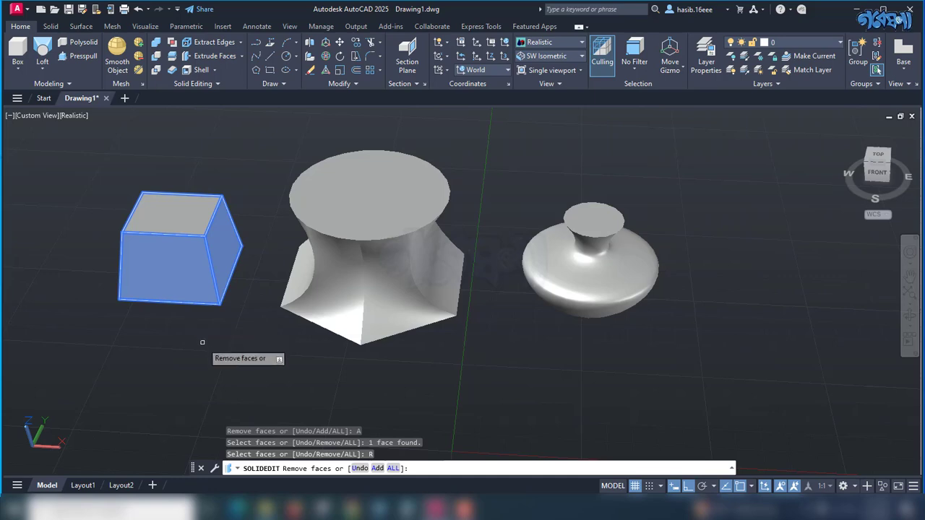
Shell the tapered solid with an offset distance of 2 and exit solid editing.
key(Return)
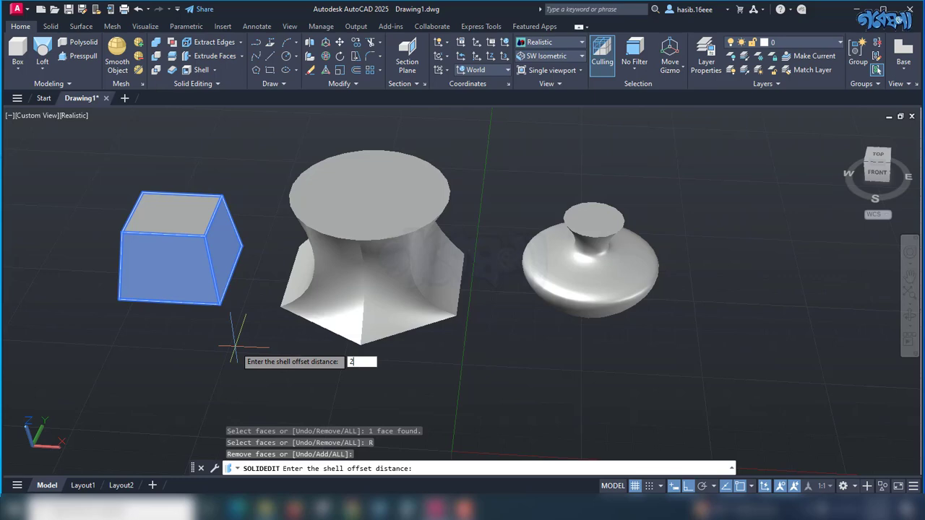
key(Return)
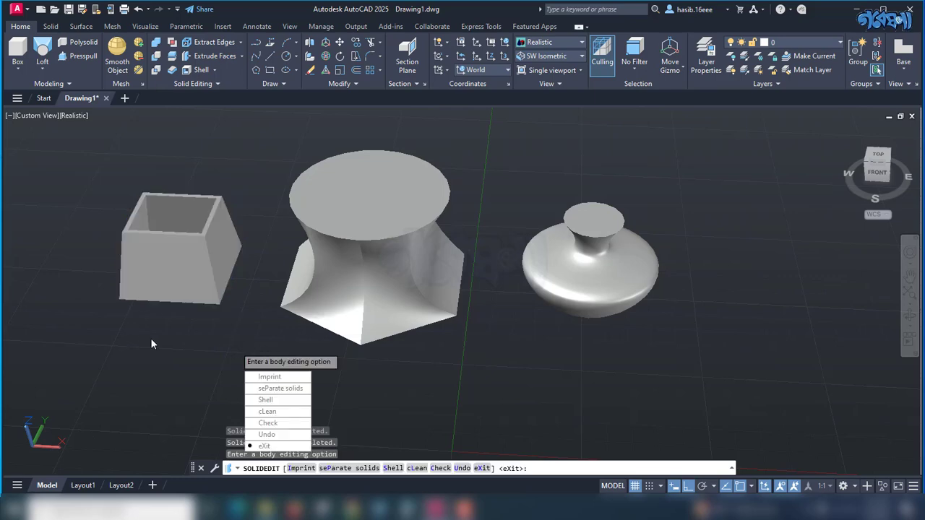
key(Return)
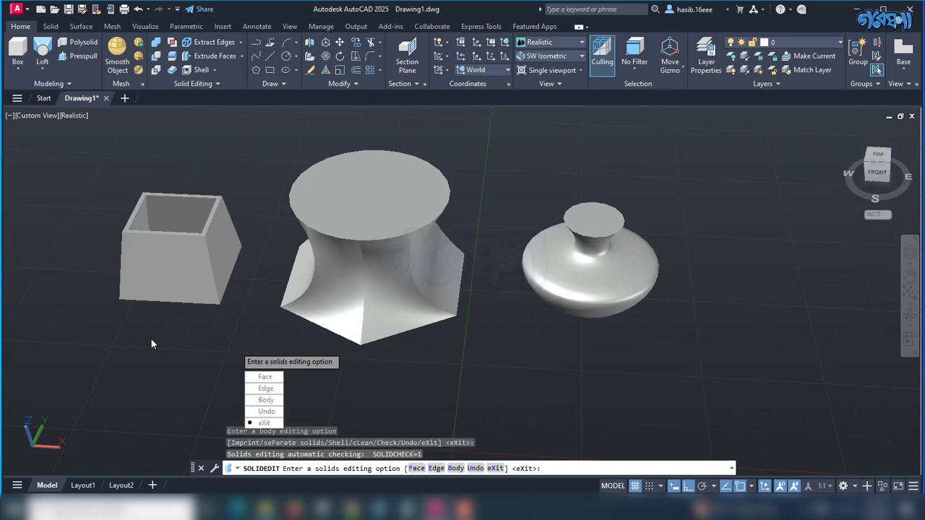
key(Return)
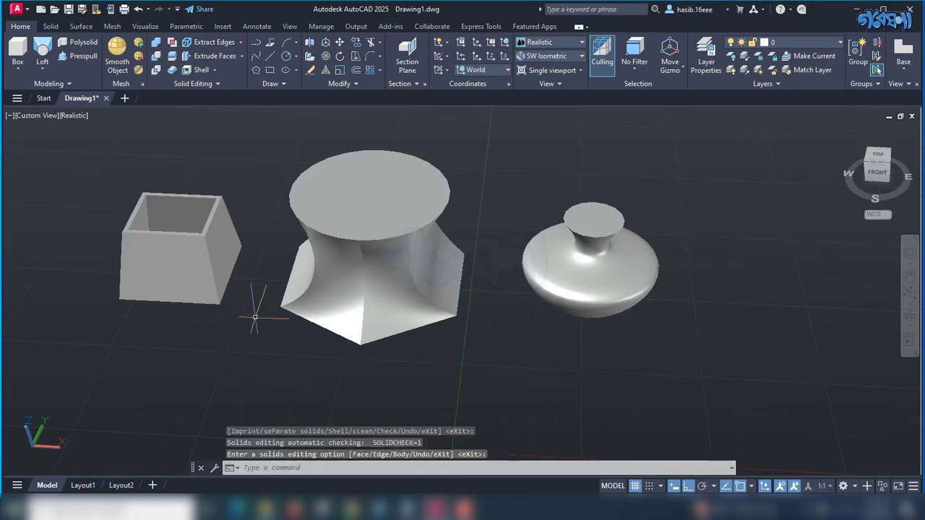
Inspect the shelled tapered solid's opening and walls, changing the visual style to 2D Wireframe.
shift+middle_drag(255, 317, 306, 319)
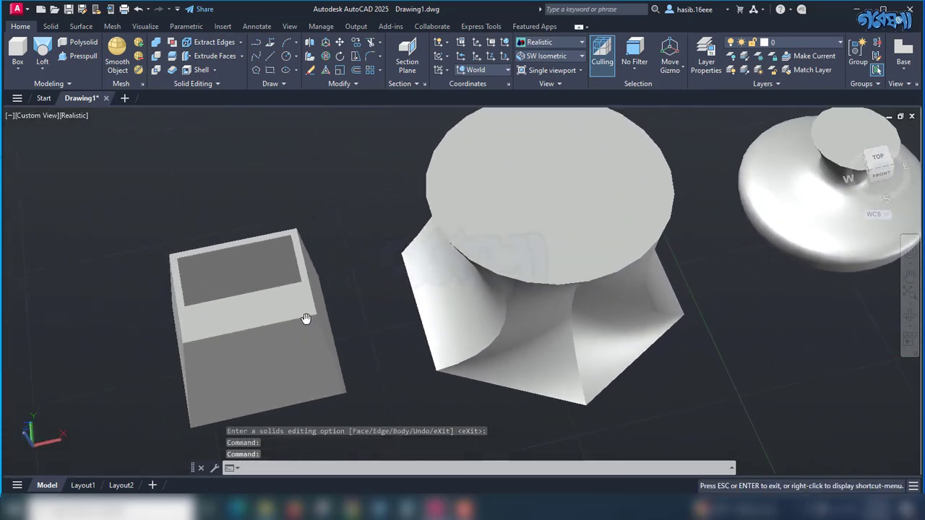
click(226, 297)
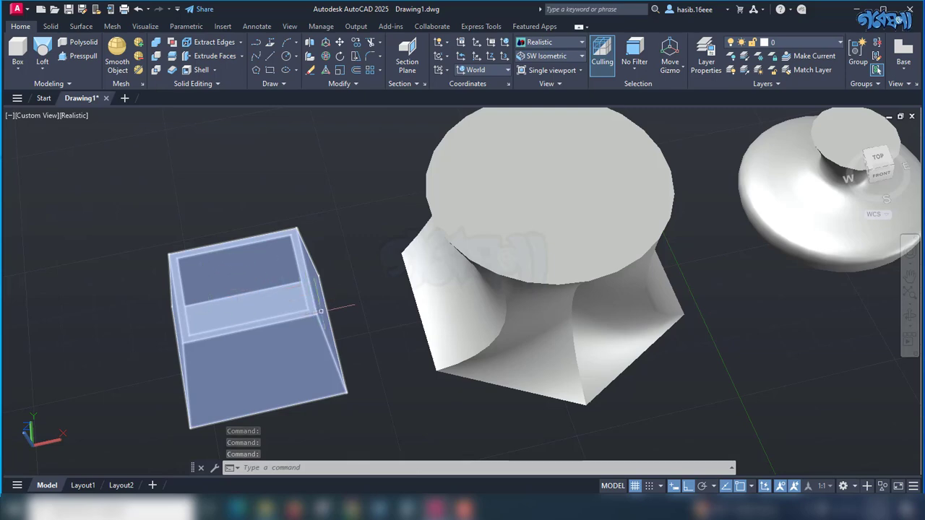
shift+middle_drag(346, 316, 335, 295)
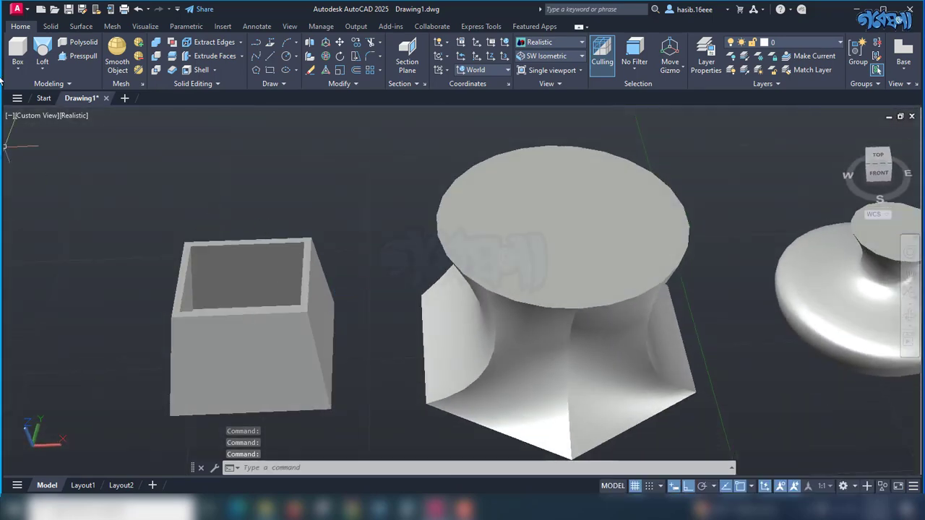
click(73, 116)
click(116, 147)
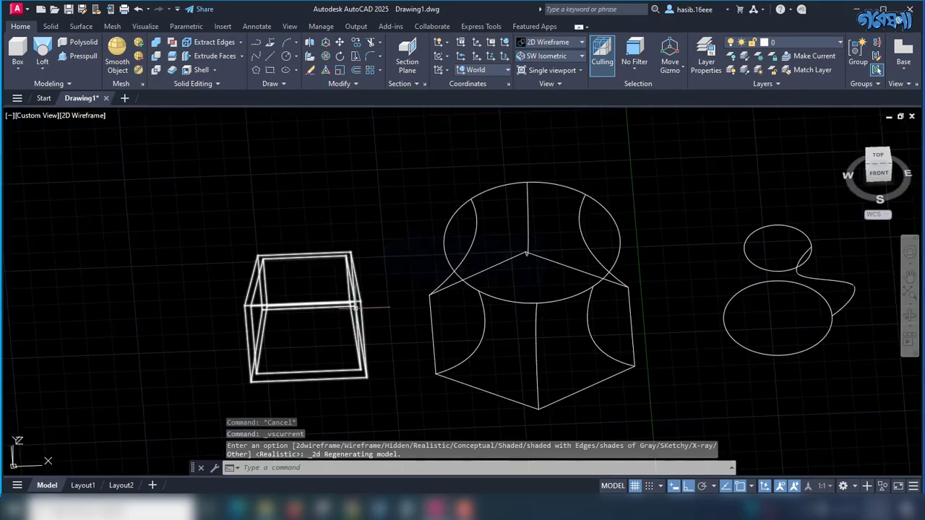
shift+middle_drag(386, 325, 377, 270)
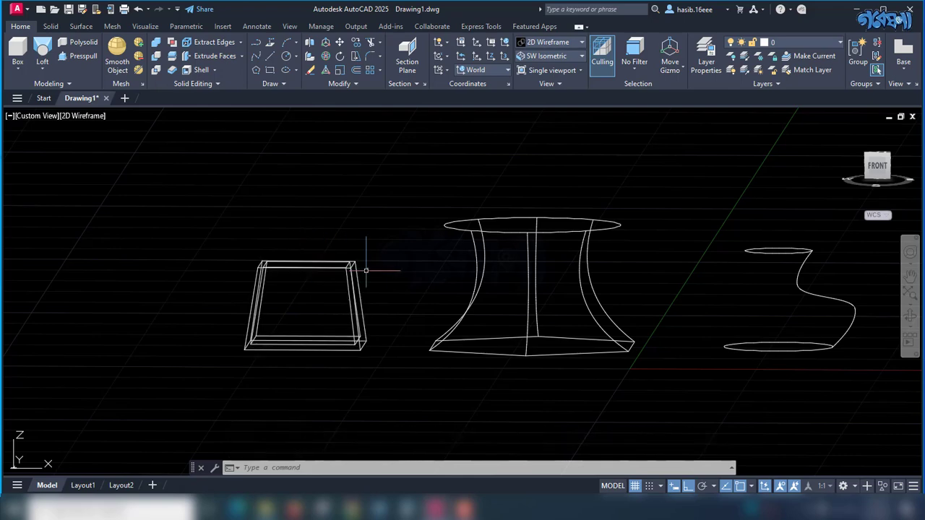
Restore the Realistic visual style and view the three solids at an angle from above.
click(91, 119)
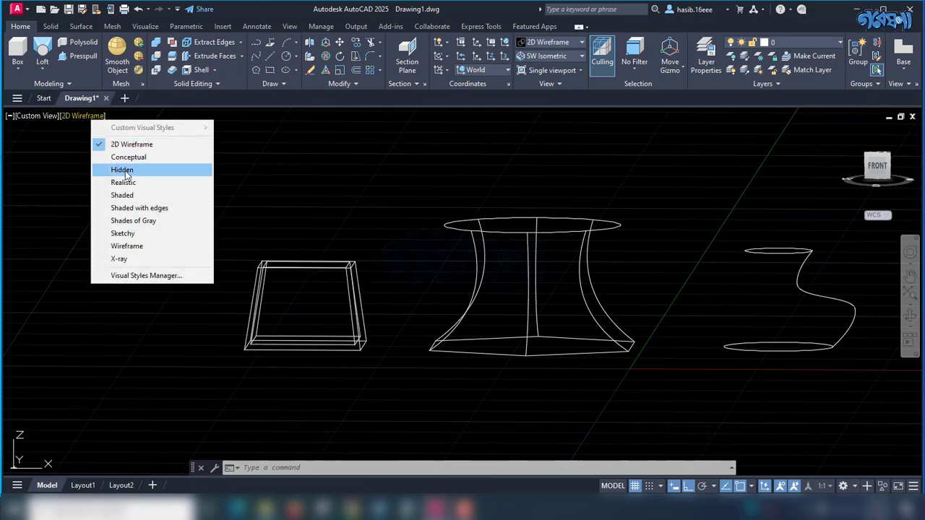
click(135, 179)
shift+middle_drag(327, 256, 463, 277)
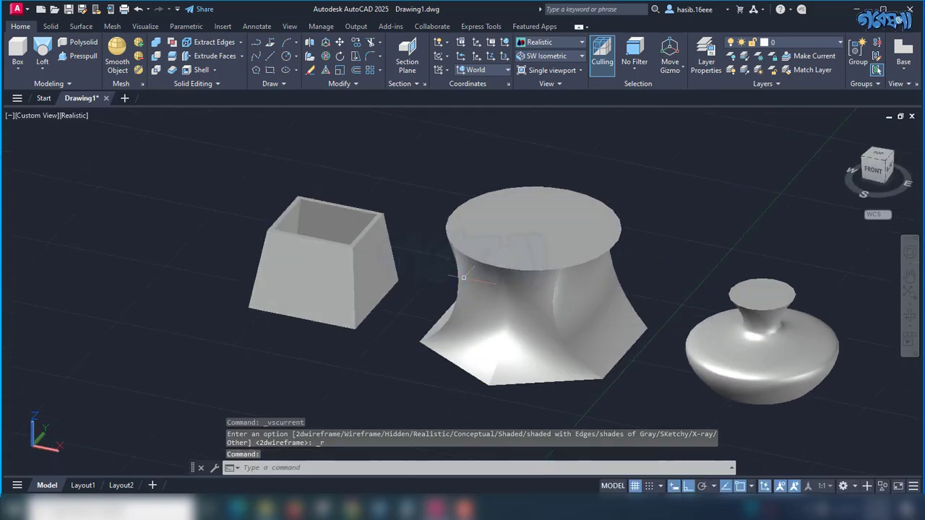
Shell the middle solid with its round top face removed, using an offset distance of 3, and exit solid editing.
click(196, 70)
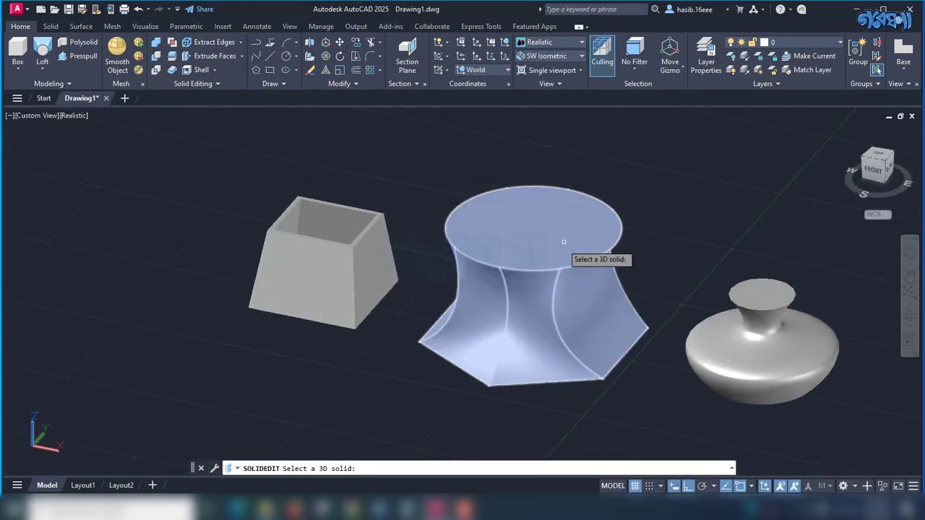
click(561, 278)
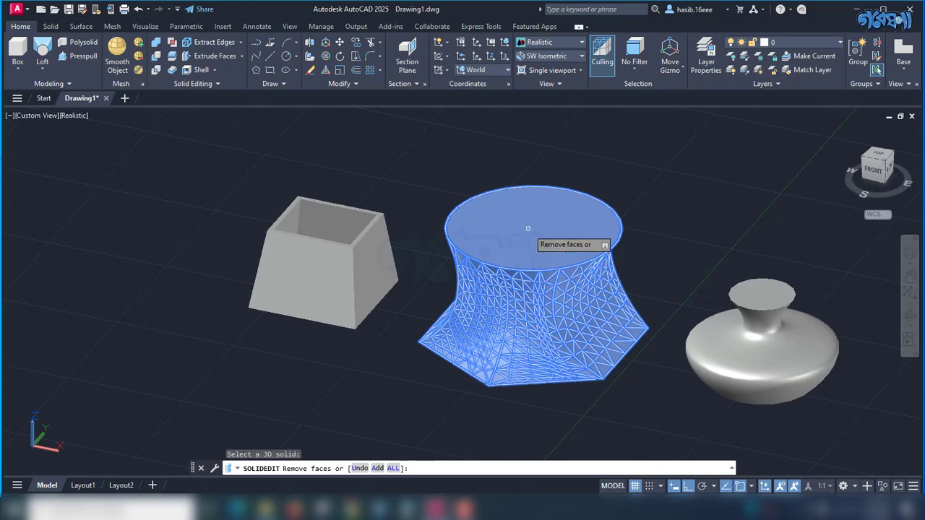
click(525, 264)
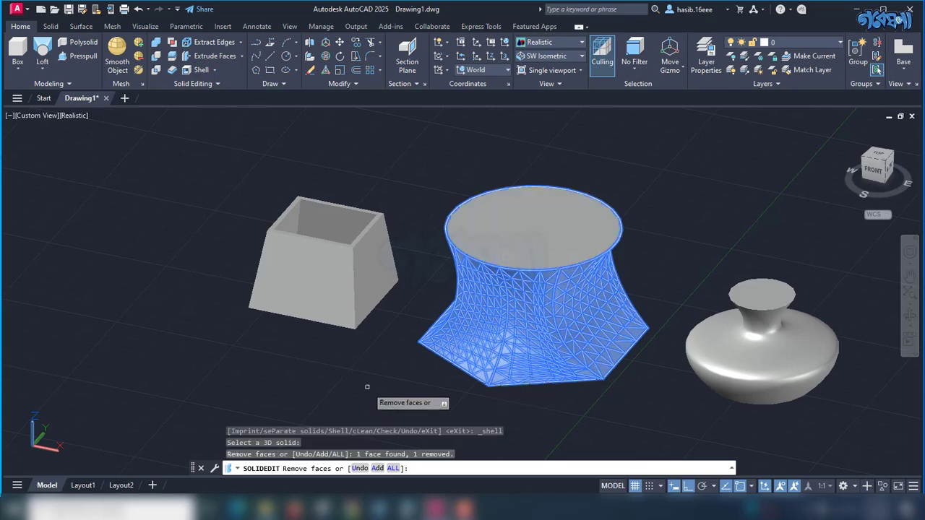
key(Return)
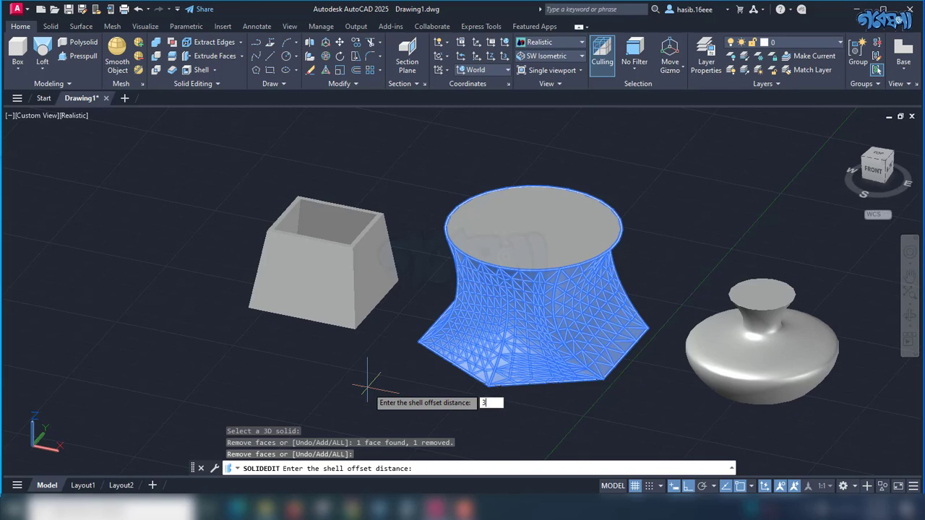
key(Return)
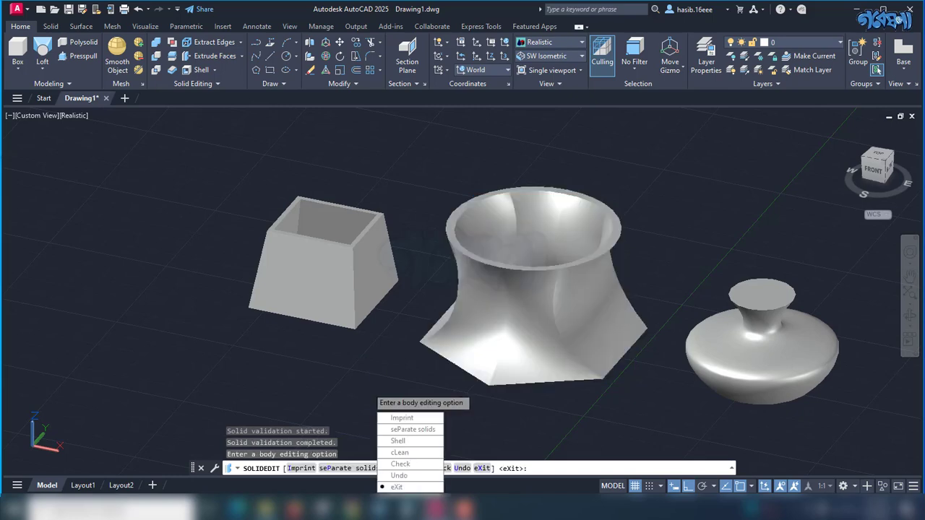
key(Return)
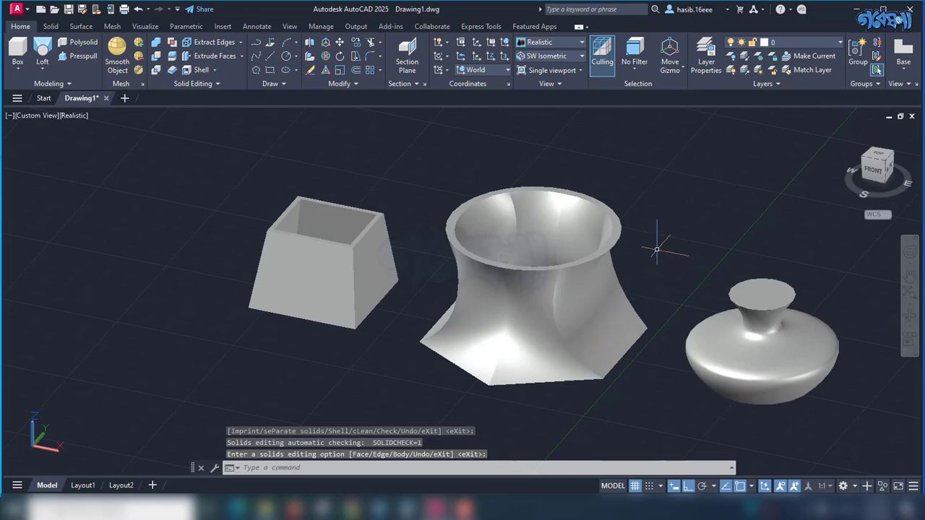
Try to shell the vase-shaped solid without removing any face, setting the offset distance by picking points near its top.
shift+middle_drag(656, 250, 667, 270)
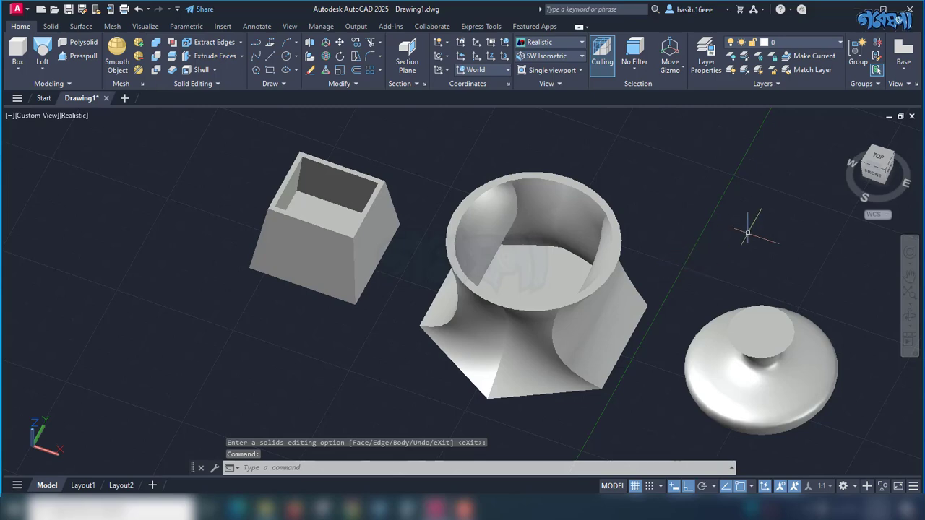
shift+middle_drag(748, 232, 777, 214)
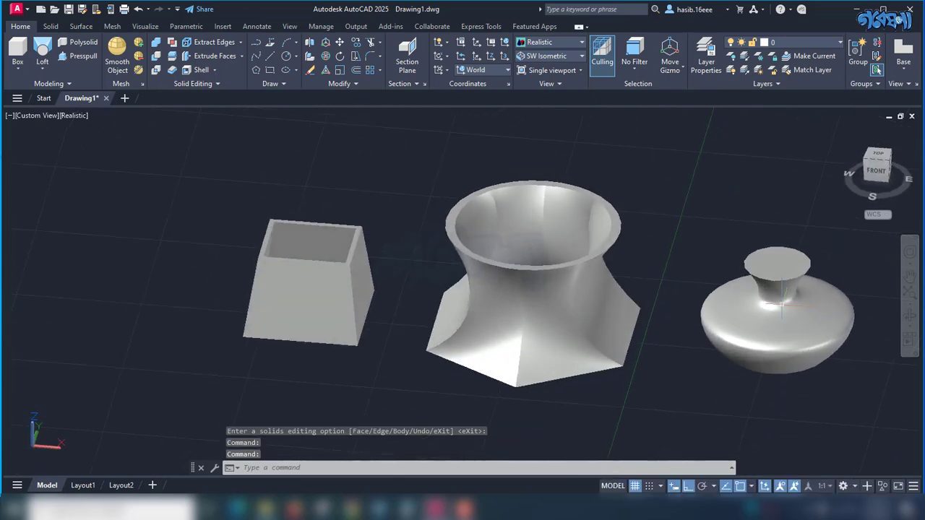
click(781, 308)
key(Escape)
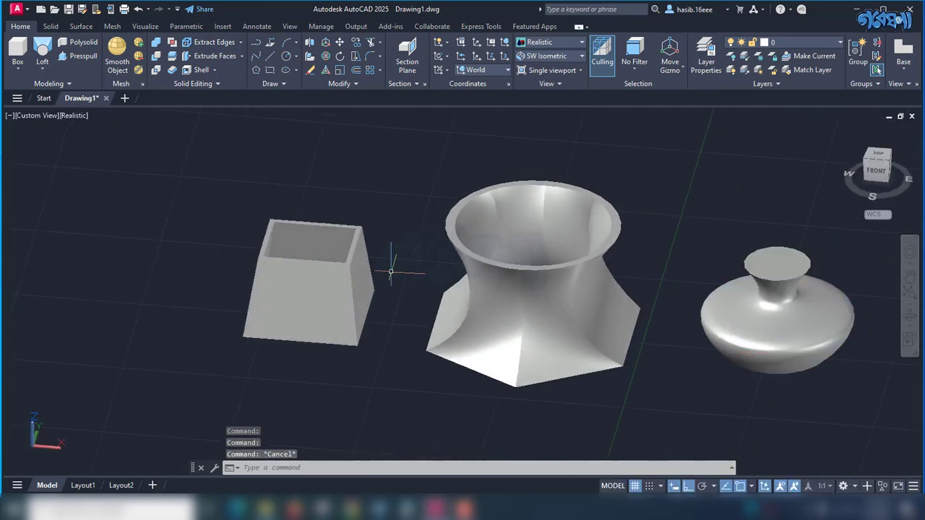
click(193, 71)
click(765, 326)
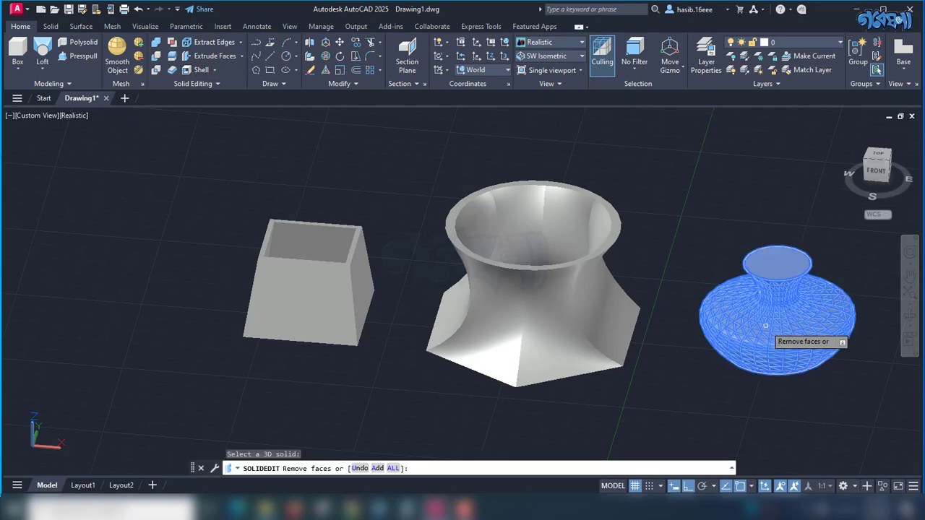
key(Return)
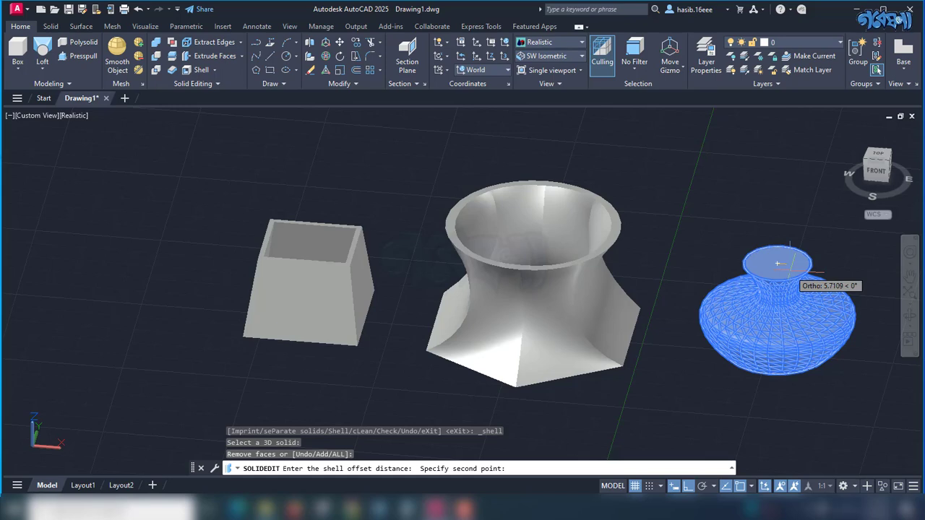
click(777, 263)
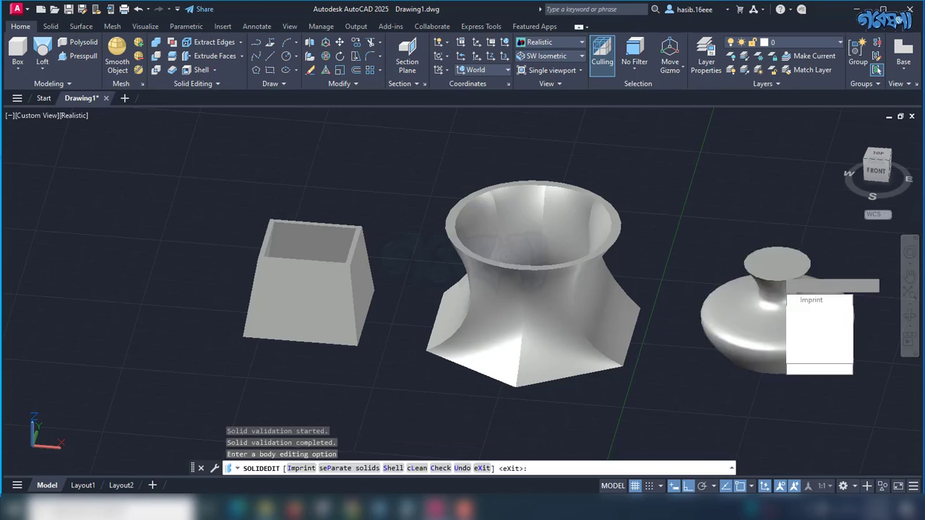
key(Escape)
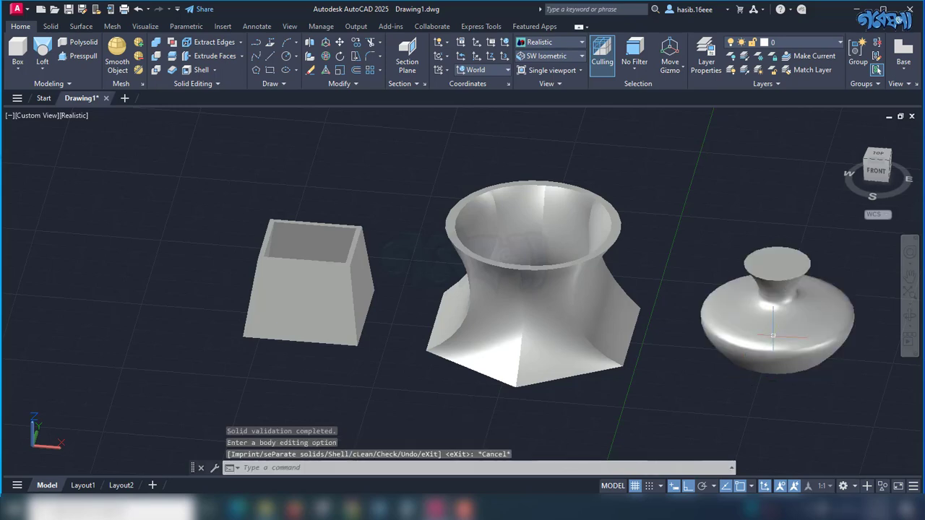
Try to shell the vase-shaped solid again with its top face removed, and exit solid editing.
click(199, 71)
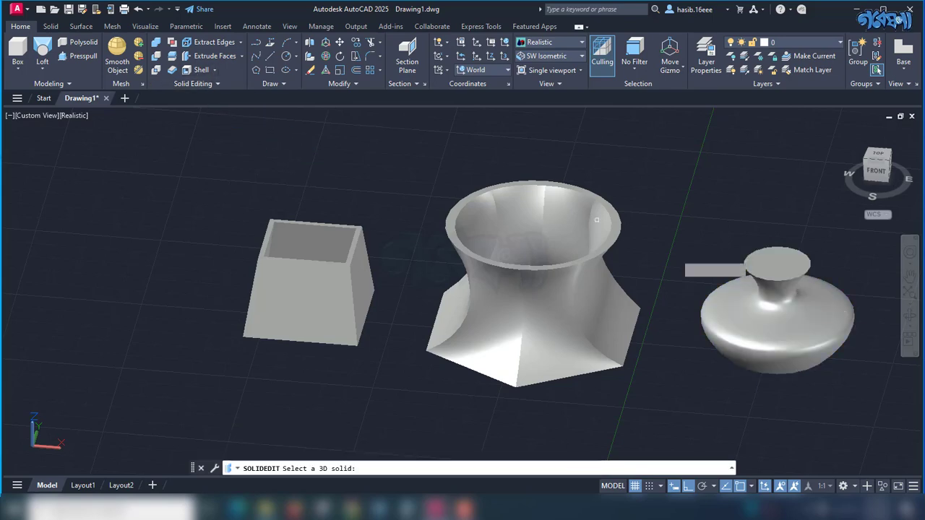
click(785, 333)
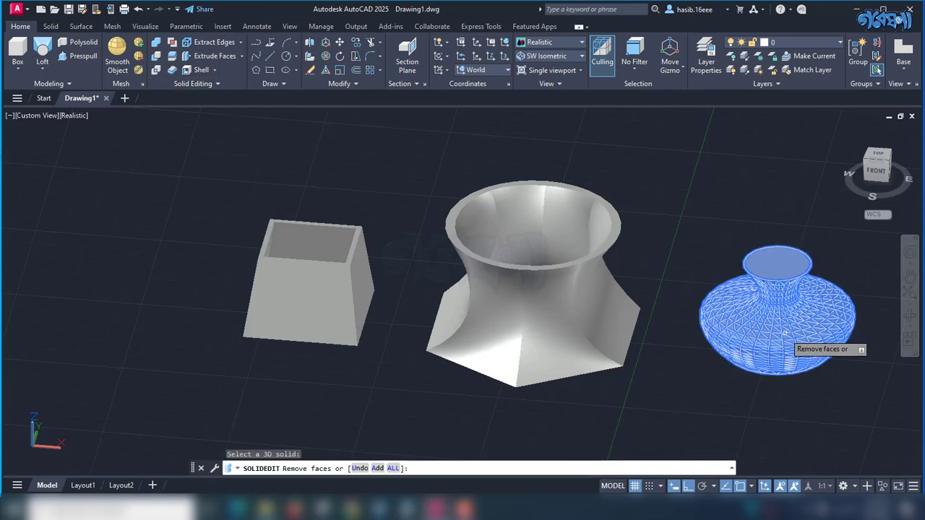
click(776, 267)
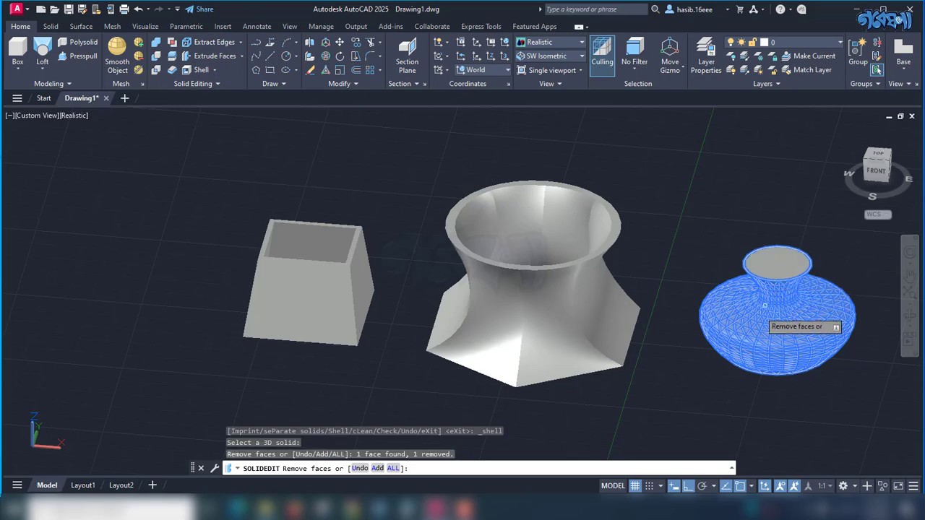
key(Return)
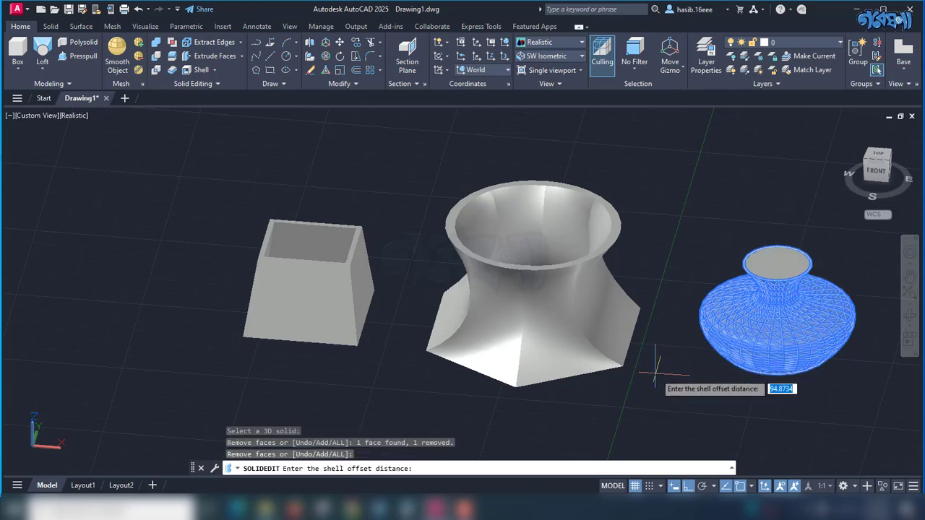
key(Return)
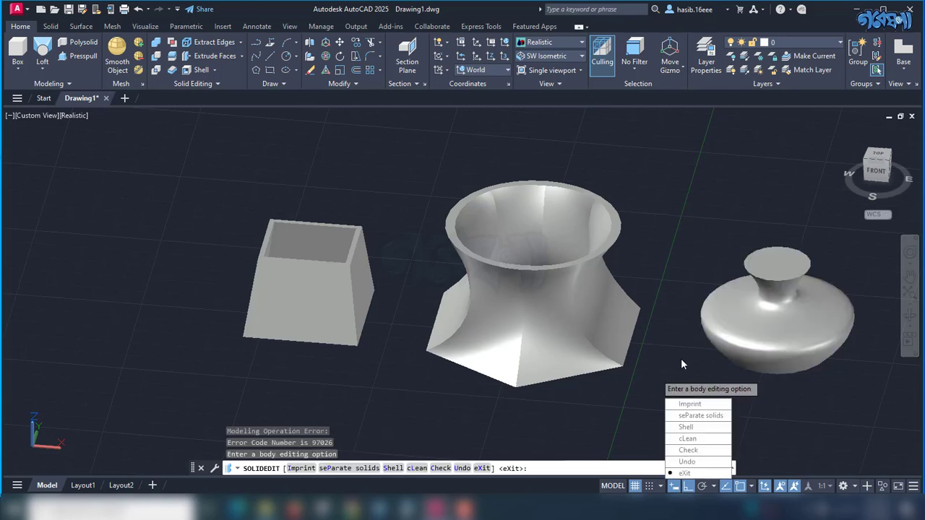
key(Return)
key(Return)
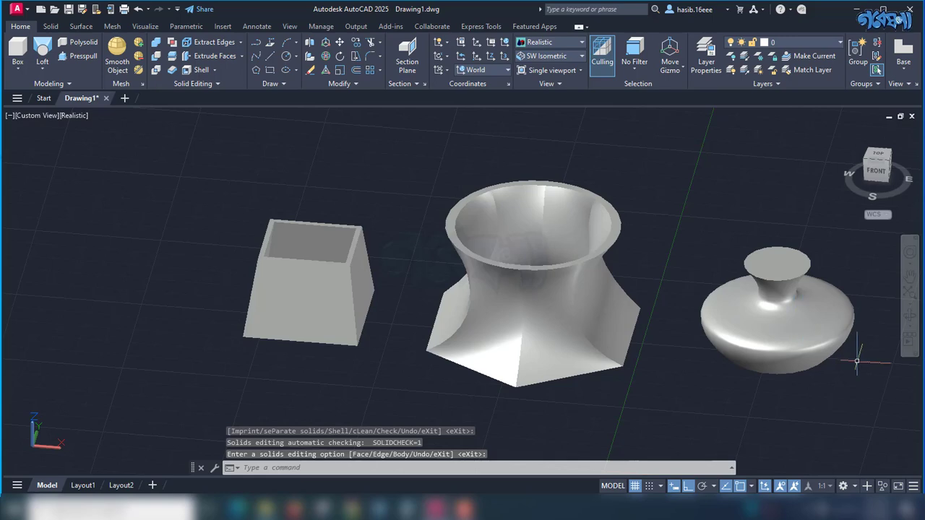
Undo the shell attempts on the vase-shaped solid, keeping the middle solid's shell.
shift+middle_drag(856, 363, 766, 365)
click(587, 352)
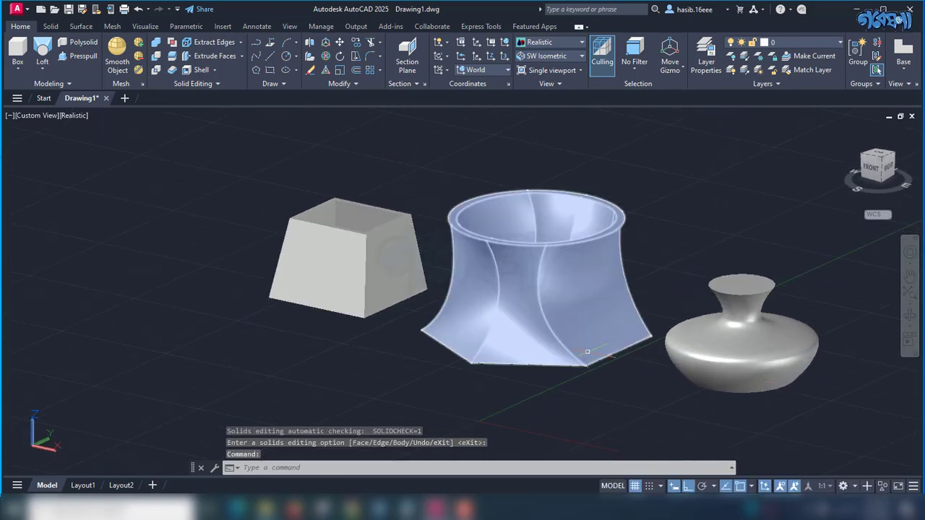
key(ctrl+z)
key(ctrl+z)
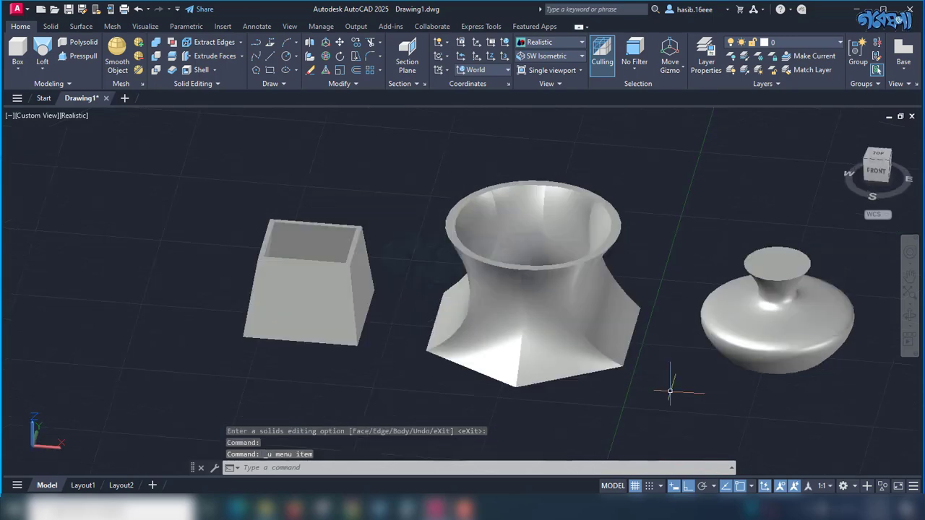
key(ctrl+z)
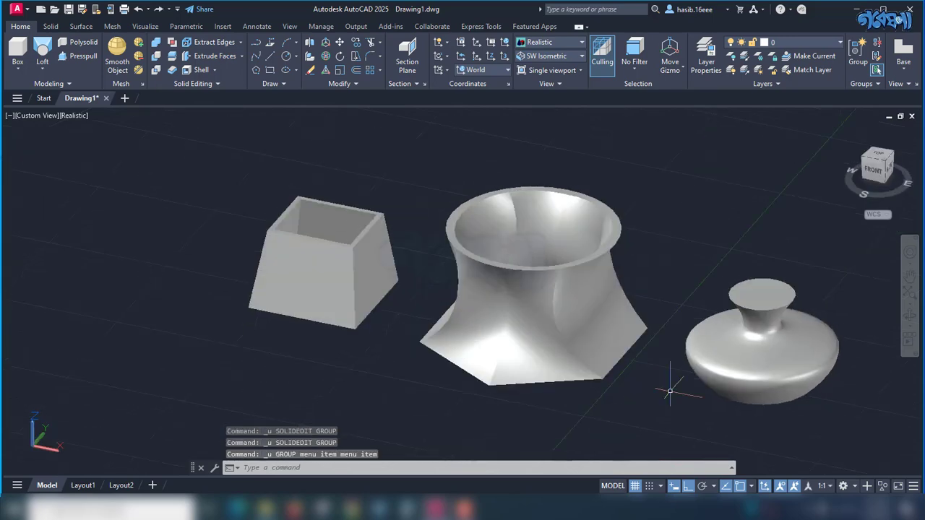
key(ctrl+z)
key(ctrl+y)
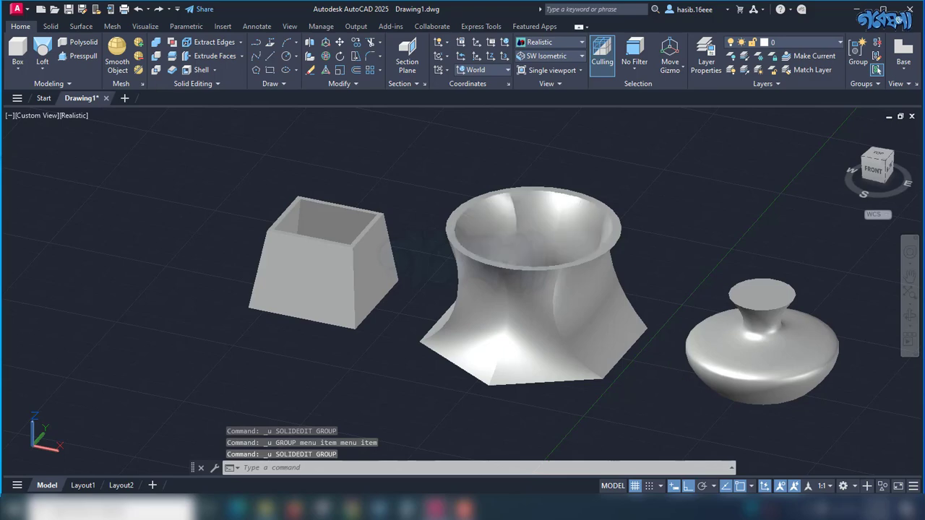
Shell the vase-shaped solid with its top face removed, using an offset distance of 1, and exit solid editing.
click(199, 70)
click(709, 356)
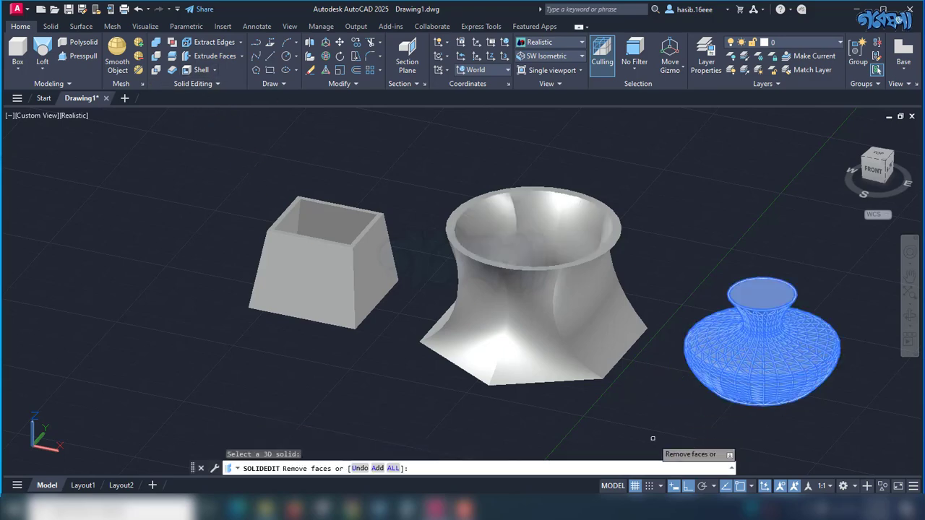
click(761, 295)
key(Return)
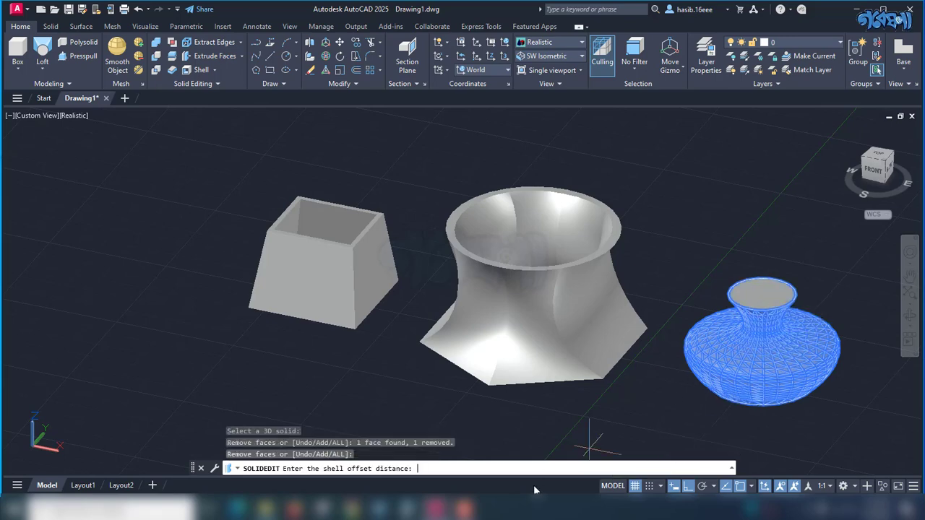
text(1)
key(Return)
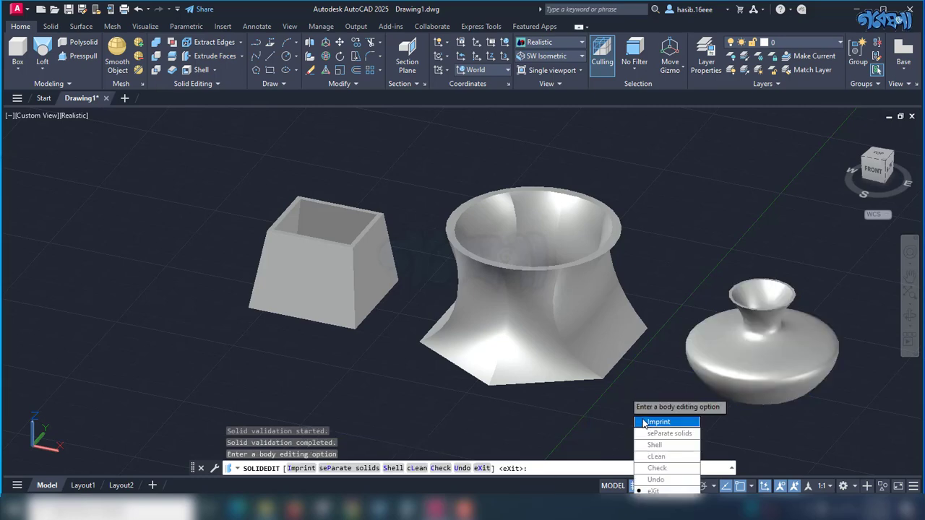
key(Return)
key(Return)
Inspect the hollow vase's opening and interior from several angles, then its walls in the 2D Wireframe visual style.
shift+middle_drag(650, 414, 419, 425)
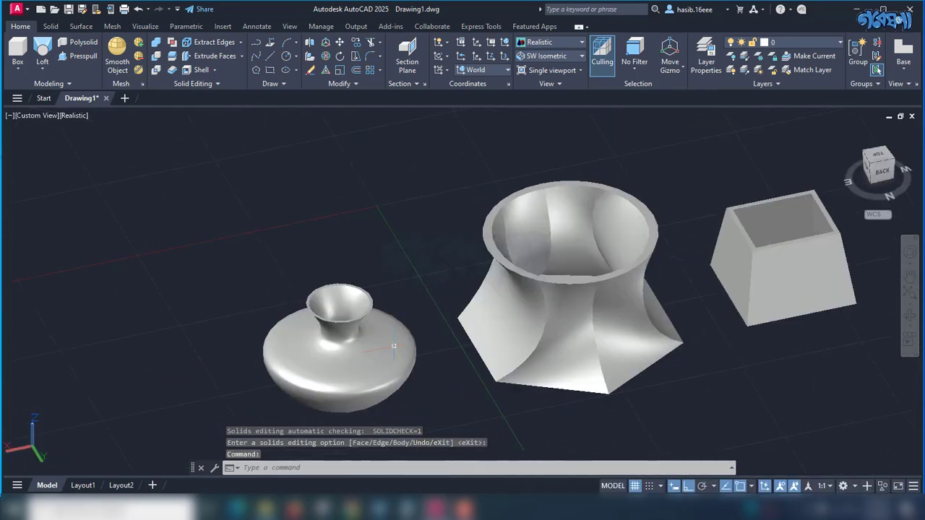
middle_drag(427, 307, 465, 352)
shift+middle_drag(493, 415, 502, 350)
mouse_move(471, 438)
shift+middle_down()
mouse_move(528, 368)
mouse_move(531, 416)
shift+middle_up()
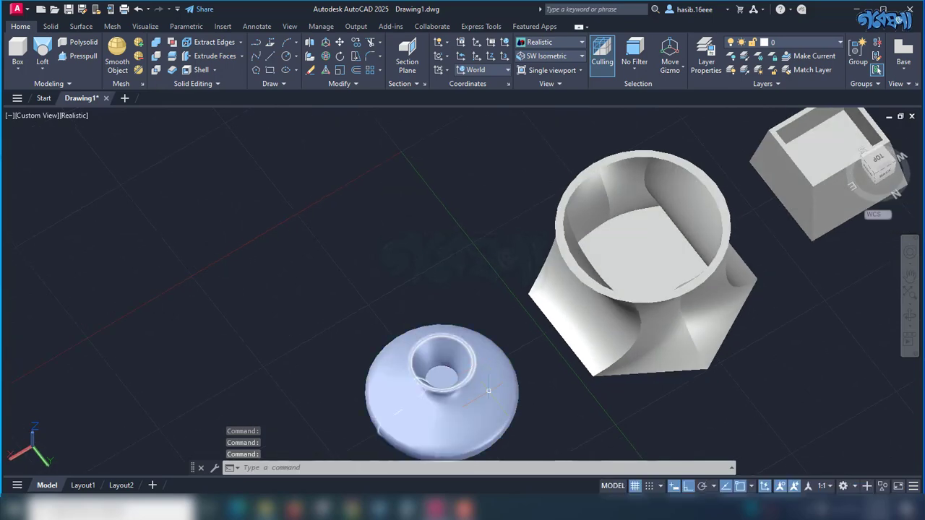
mouse_move(583, 400)
shift+middle_down()
mouse_move(554, 359)
mouse_move(547, 326)
mouse_move(563, 384)
mouse_move(532, 409)
mouse_move(510, 335)
mouse_move(514, 348)
mouse_move(516, 320)
mouse_move(505, 322)
shift+middle_up()
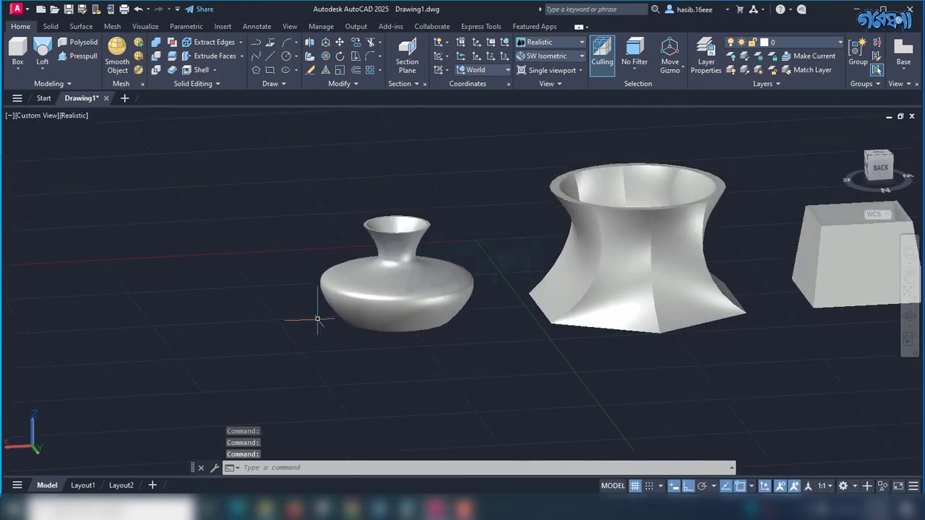
click(80, 117)
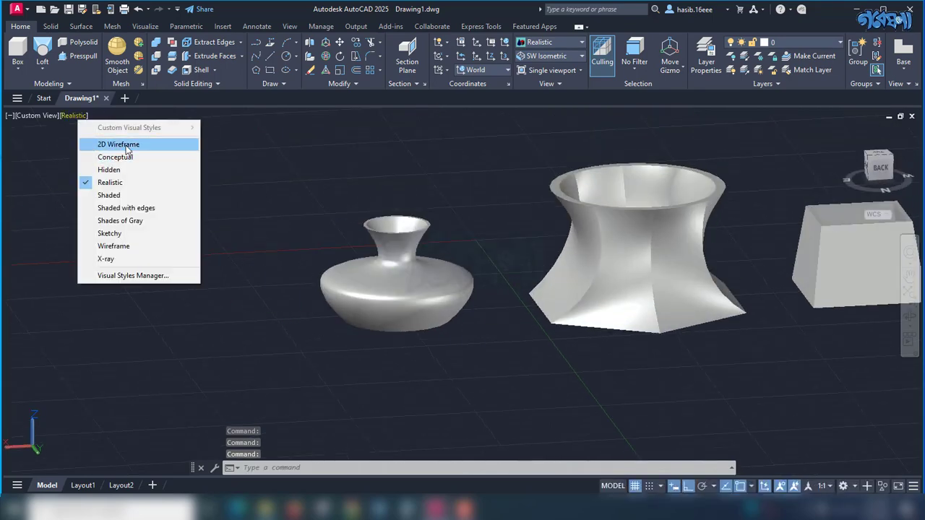
click(124, 143)
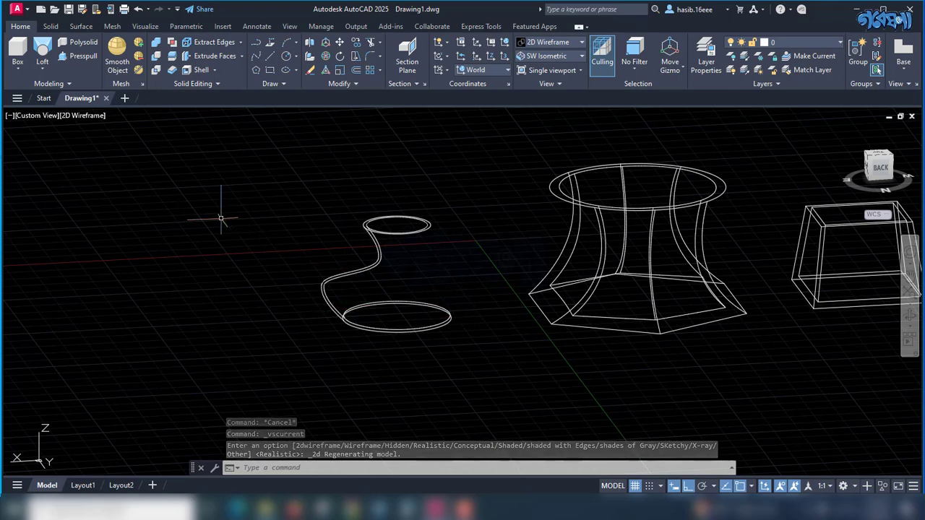
Set the visual style to X-Ray and examine the inner walls of the three shelled solids.
click(90, 117)
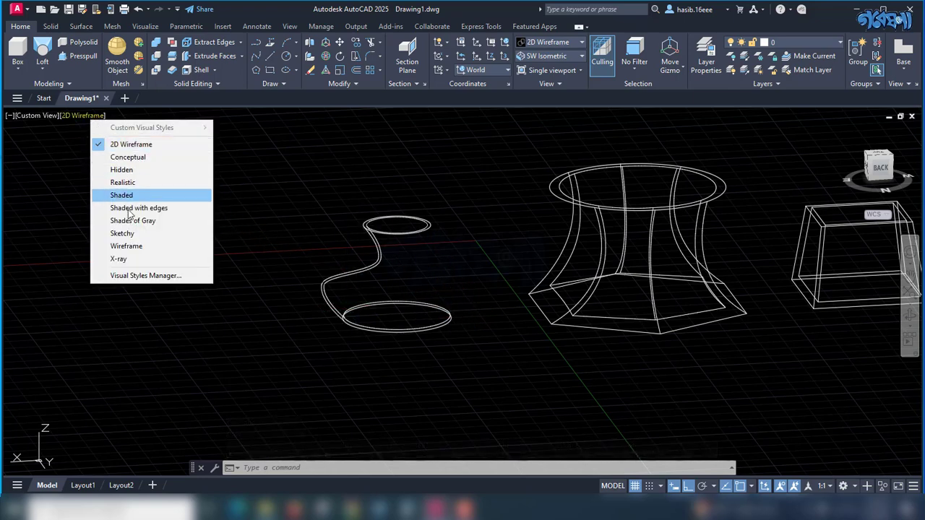
click(128, 258)
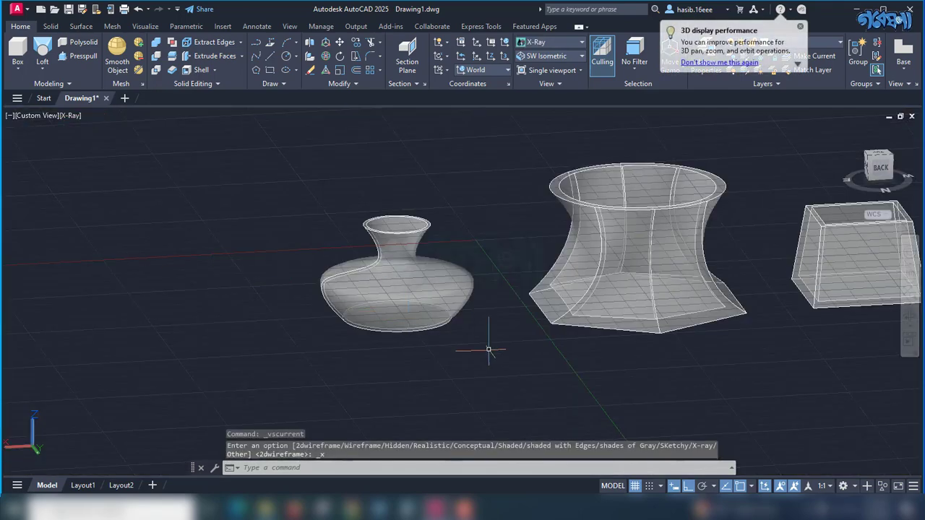
shift+middle_drag(498, 334, 508, 305)
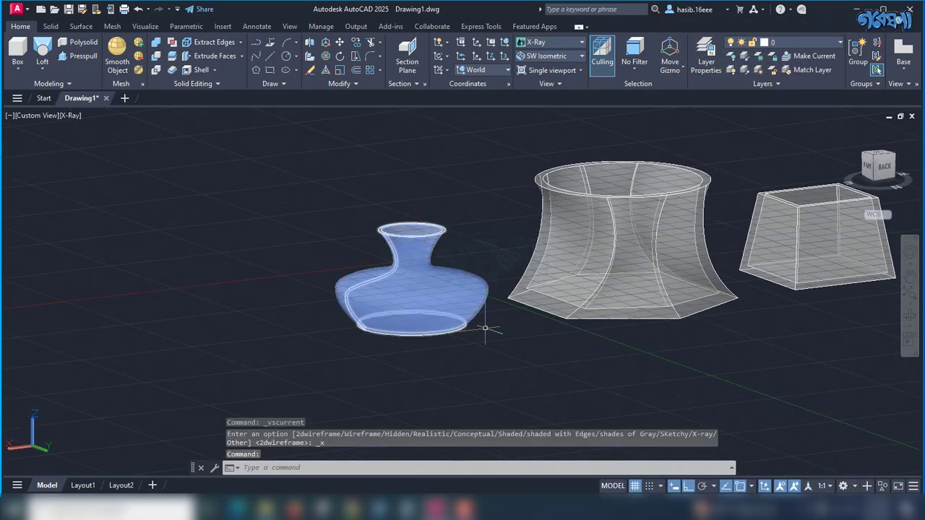